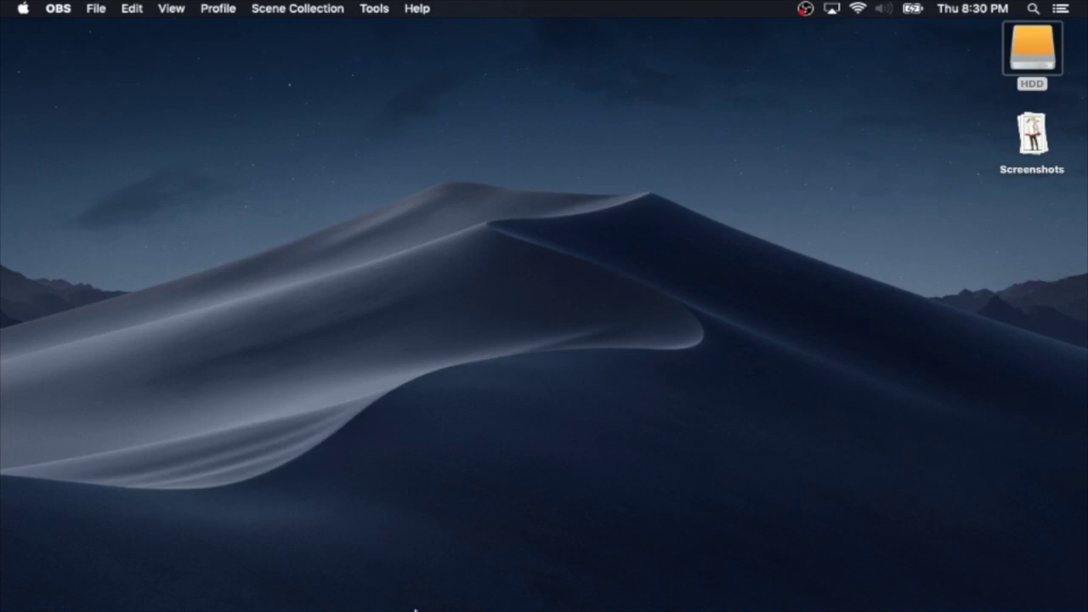
Step: Launch Google Chrome from Launchpad
mouse_move(291, 608)
mouse_move(642, 605)
mouse_move(296, 609)
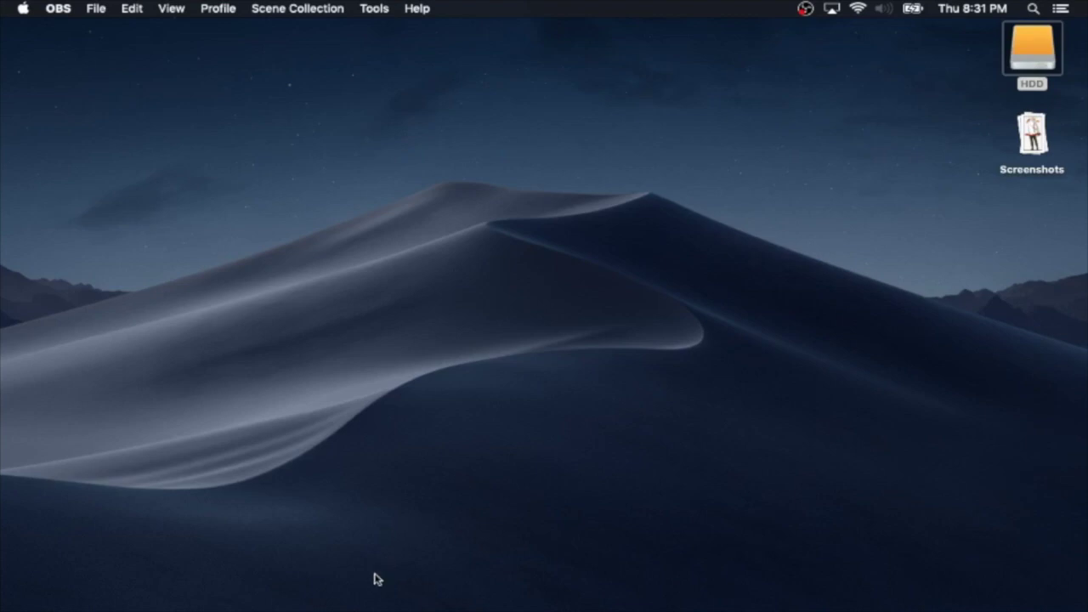
mouse_move(379, 609)
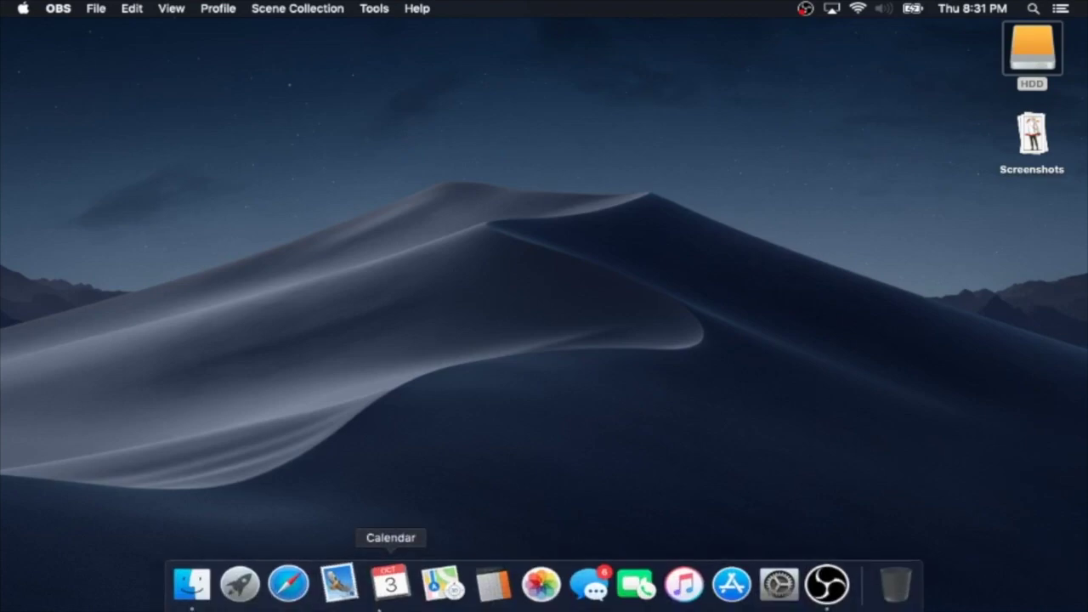
click(249, 587)
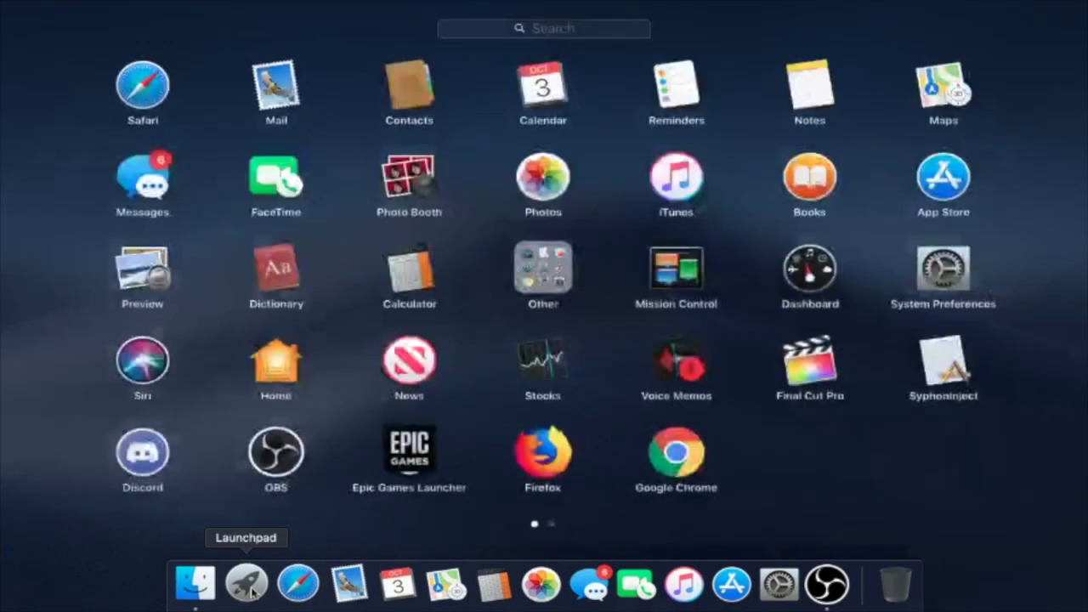
click(681, 465)
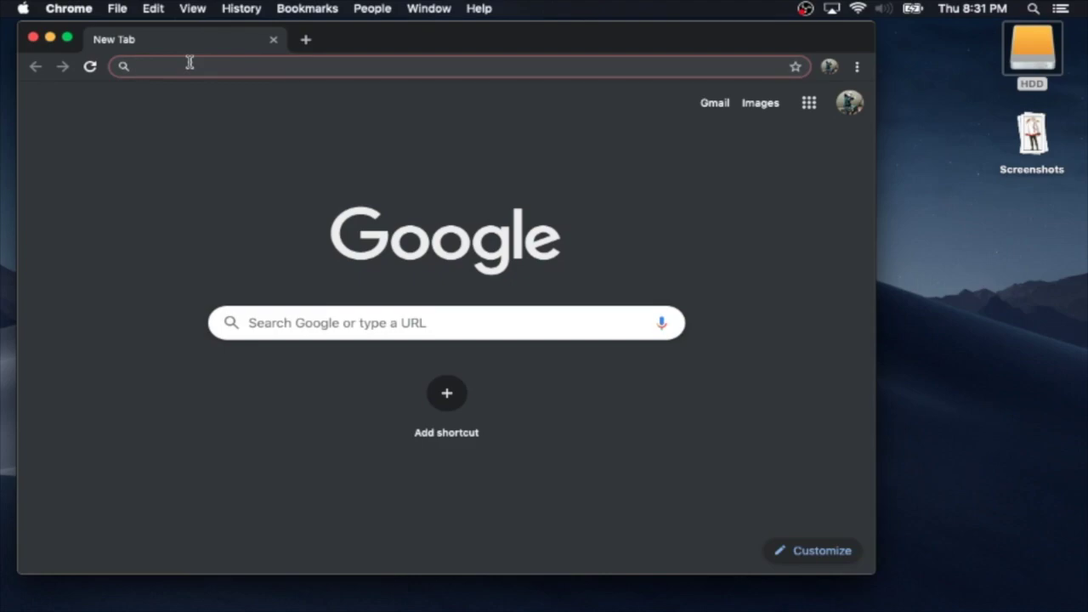
Step: Go to the loola.tv website
text(loo)
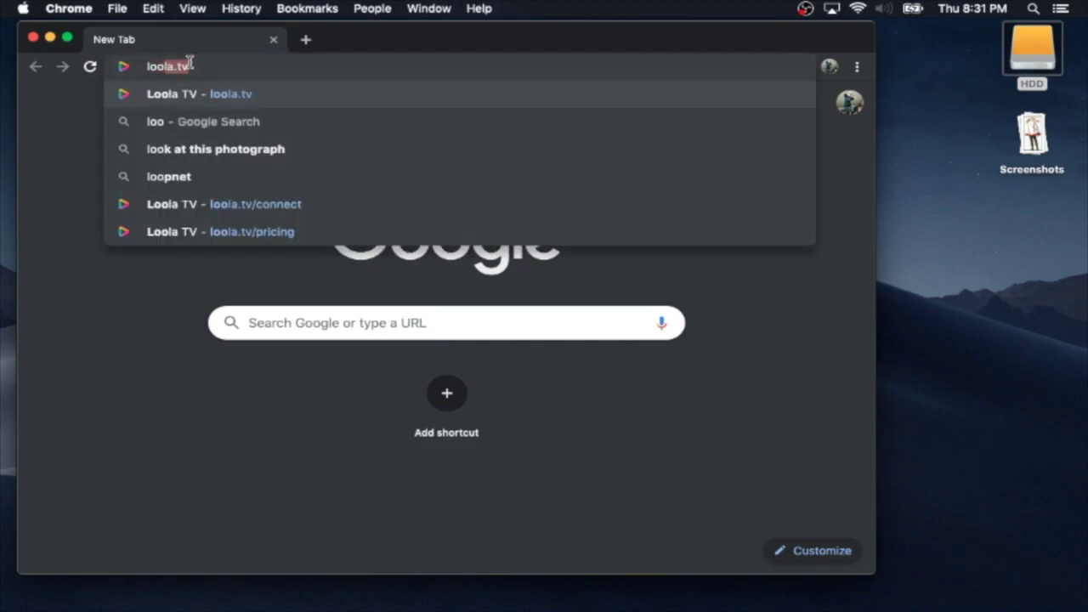
text(l)
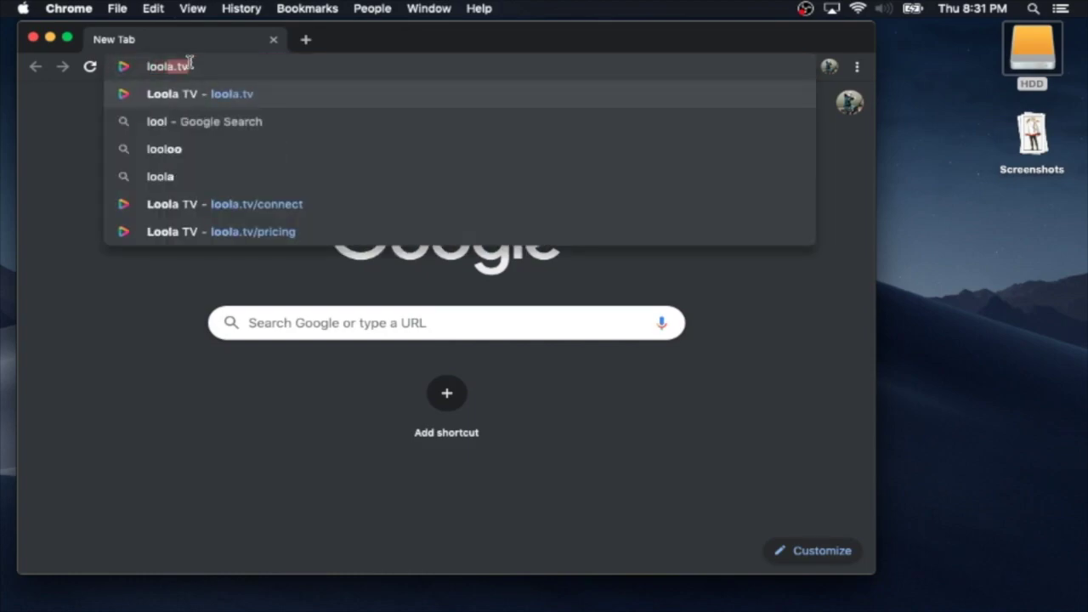
text(a.)
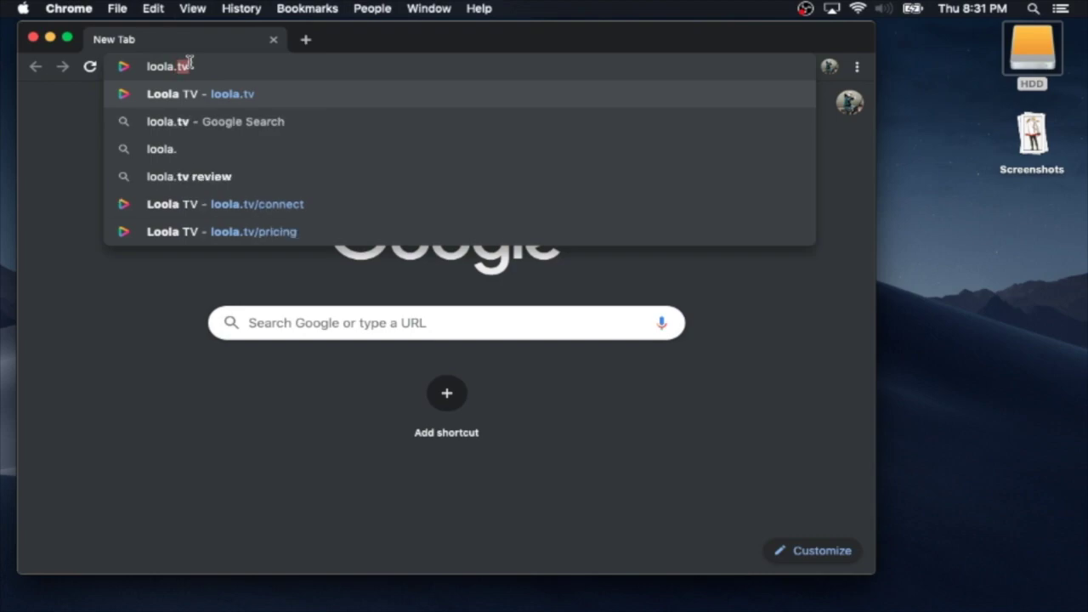
text(tv)
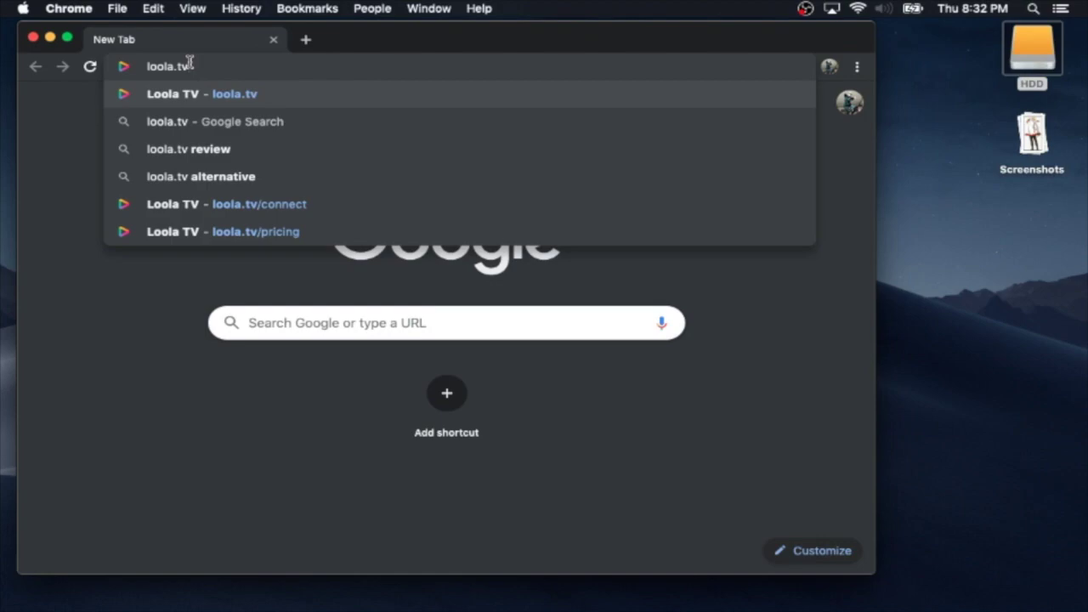
key(Return)
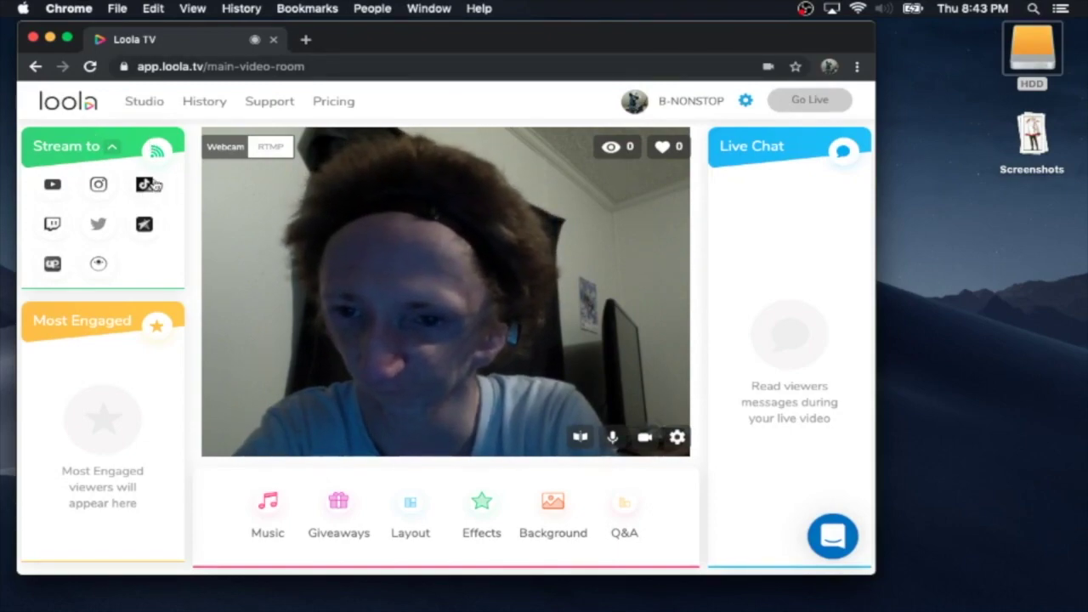
Step: Collapse and expand the Stream to platform list, leaving it collapsed
click(114, 149)
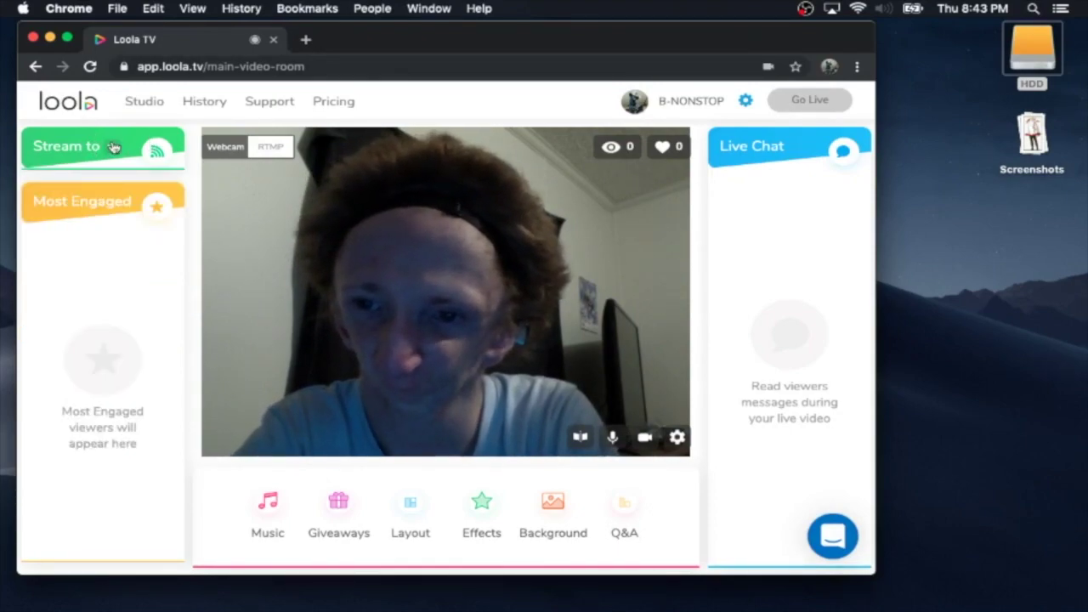
click(115, 149)
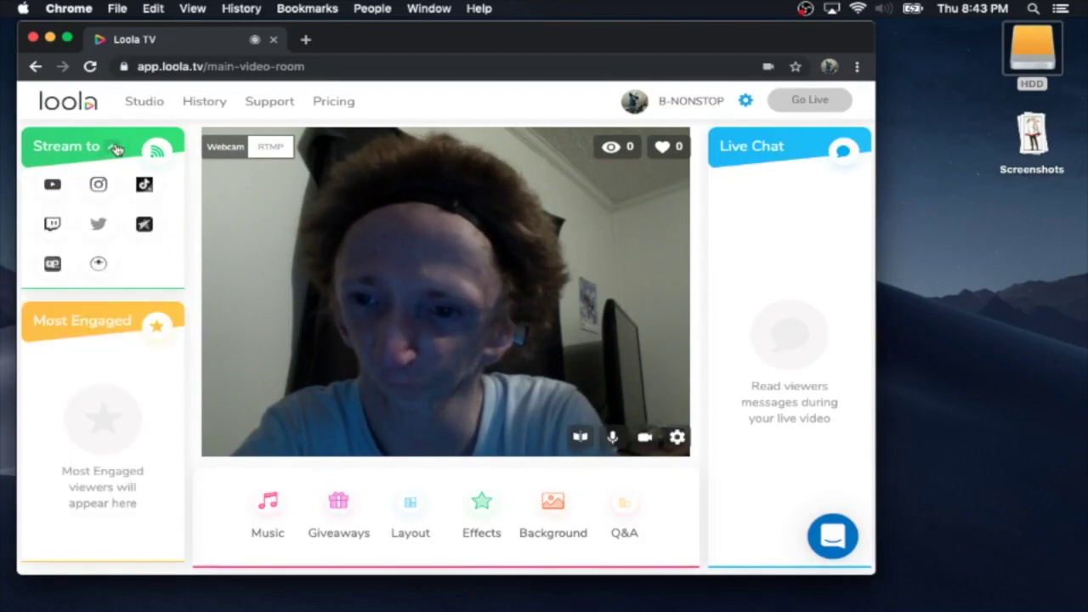
click(116, 149)
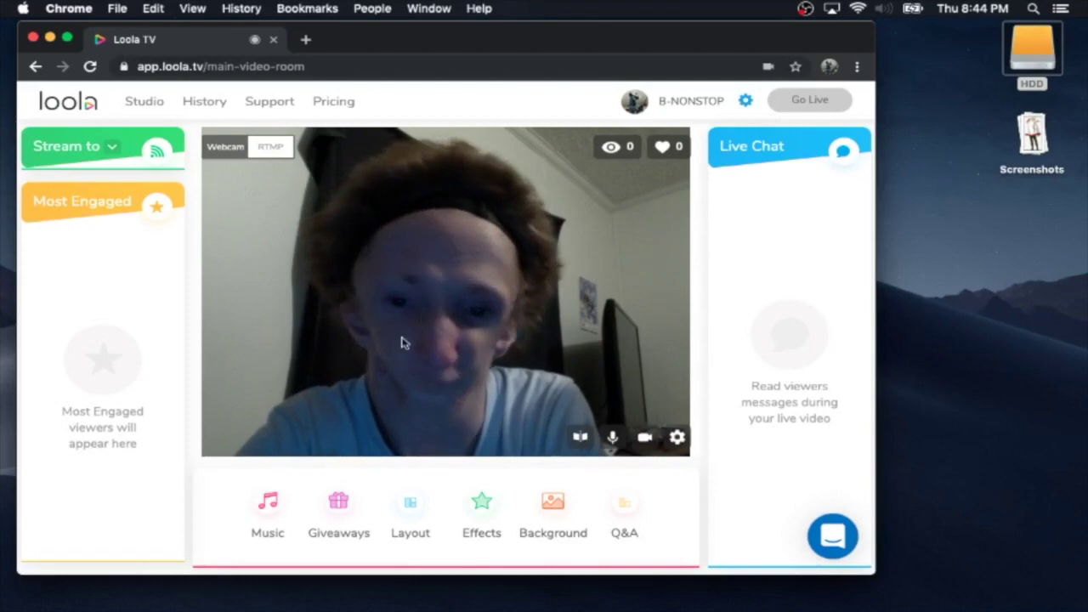
Step: View the RTMP streaming instructions and return the video source to Webcam
click(228, 158)
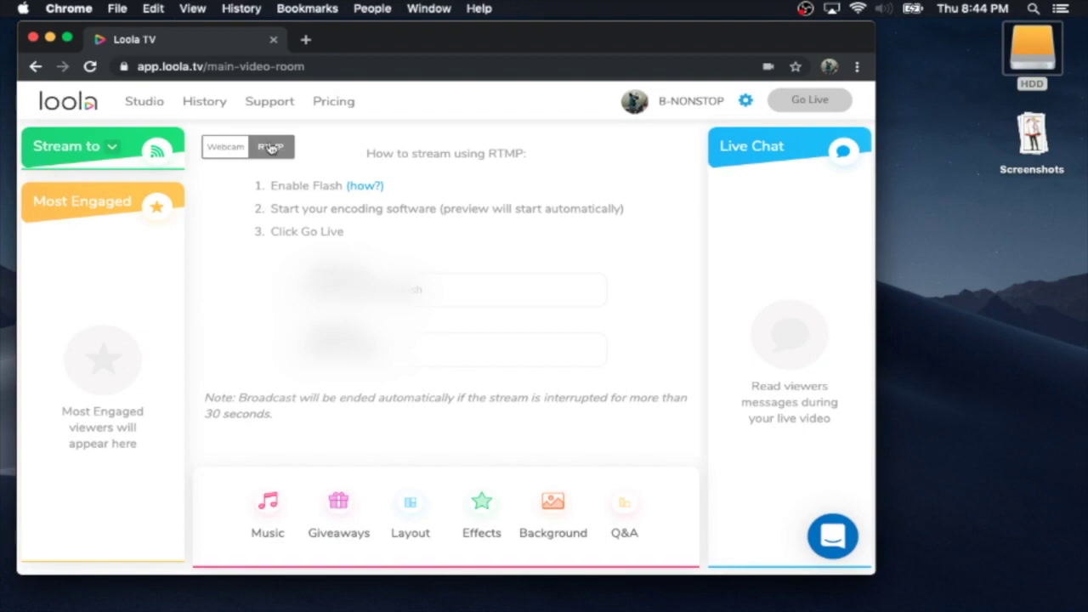
click(271, 148)
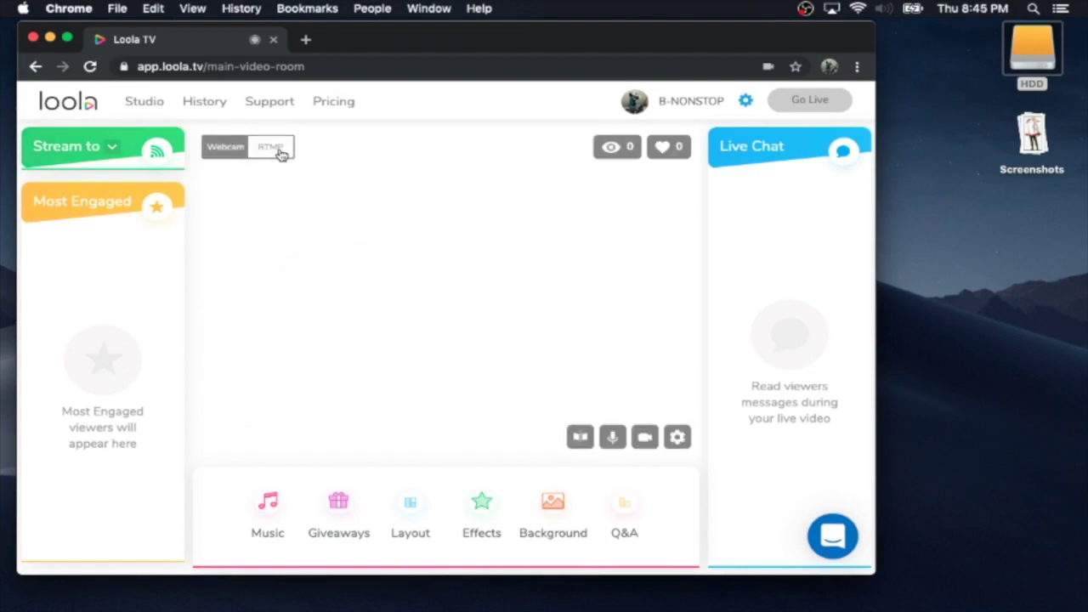
click(277, 148)
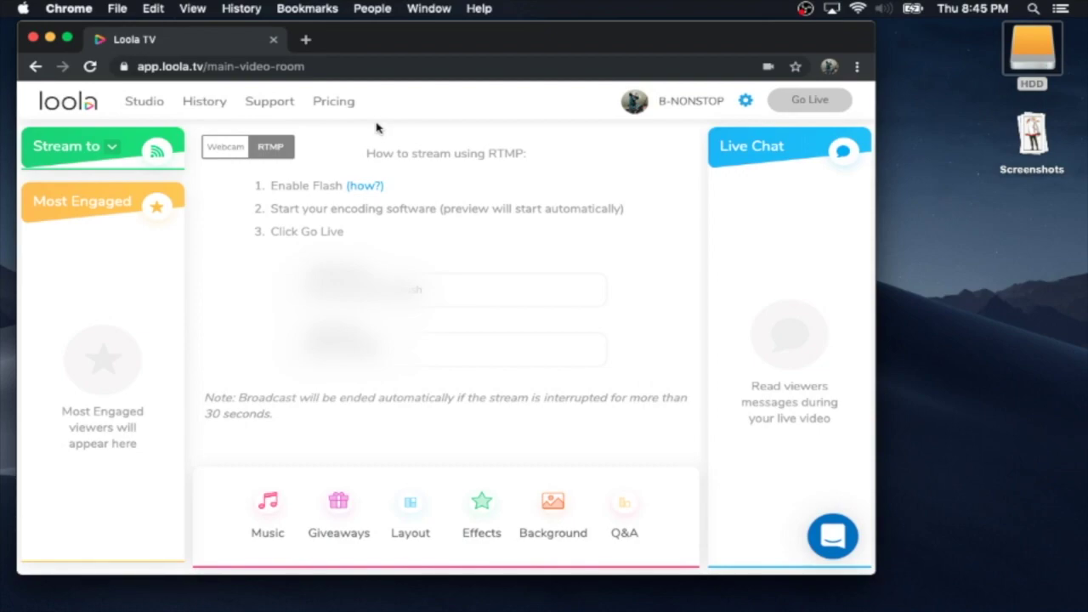
click(217, 149)
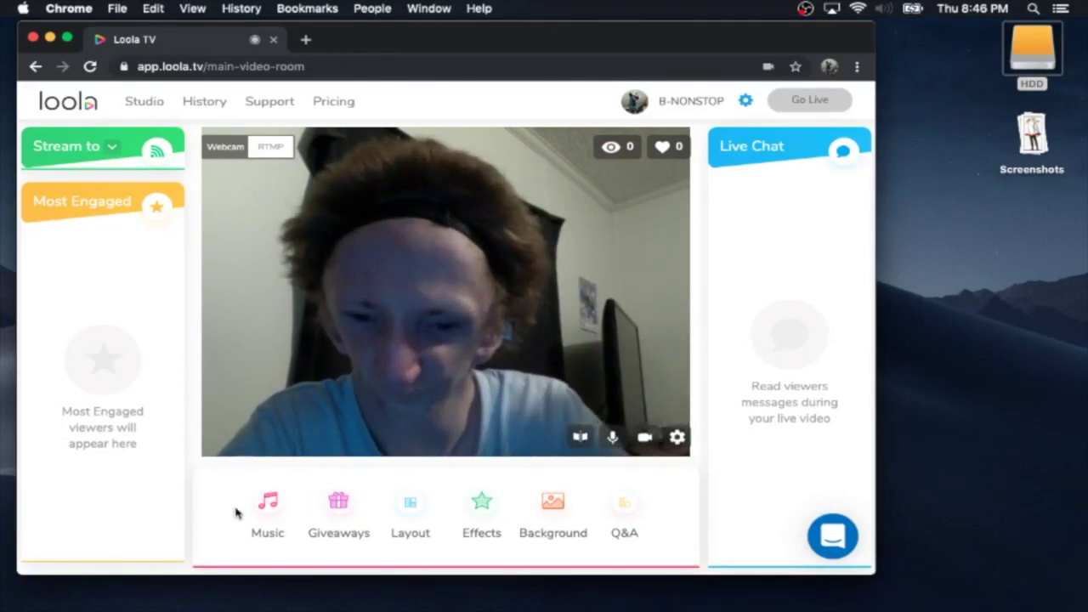
Step: View the Layout options for broadcast title, text overlay and colors, and return to the studio tools
click(410, 504)
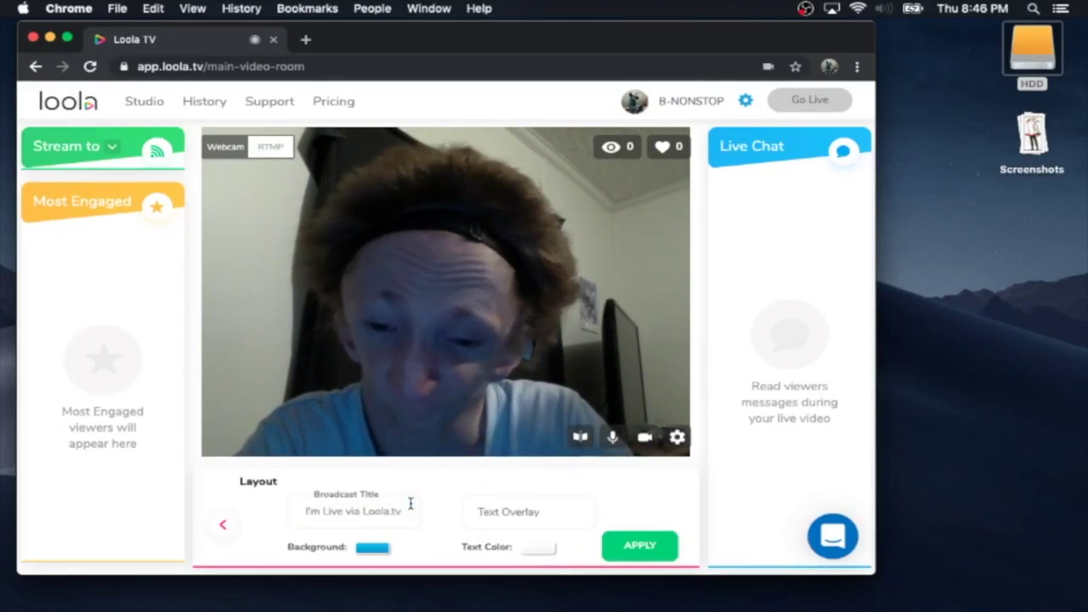
scroll(252, 494, down, 1)
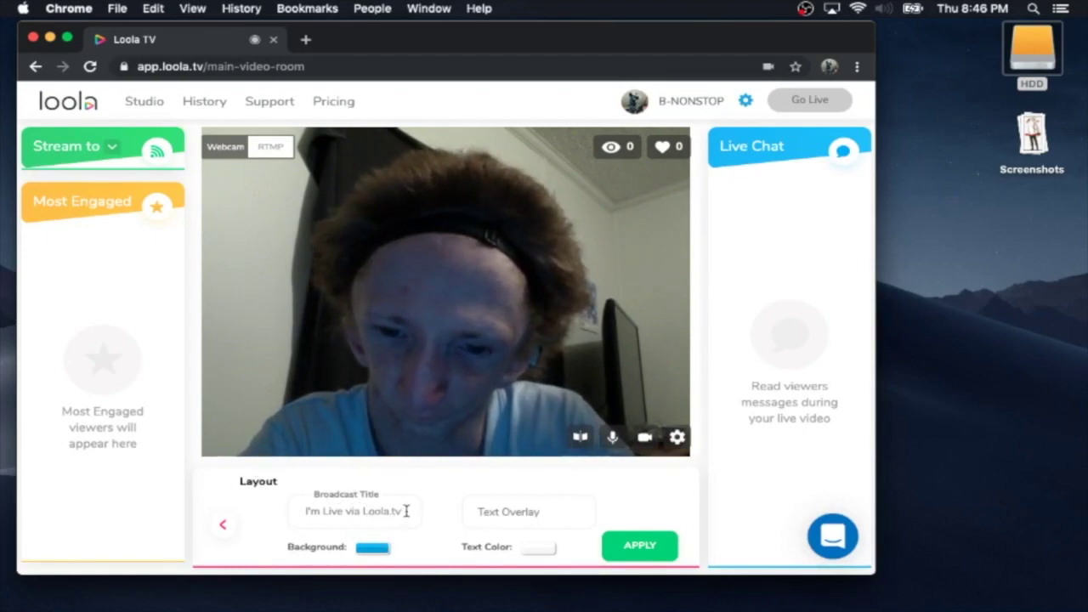
click(222, 530)
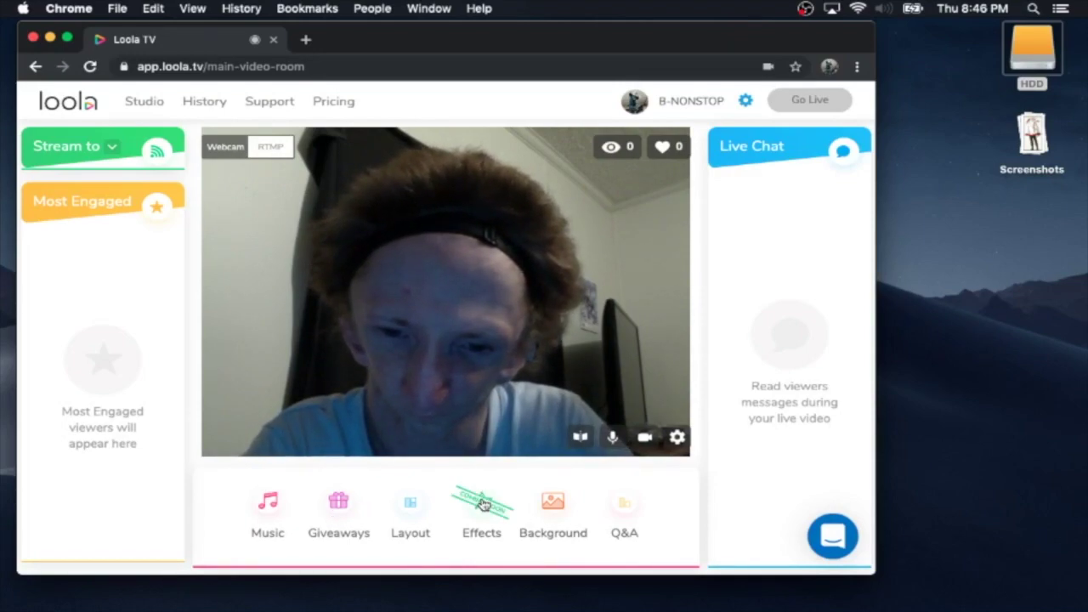
Step: Check the Viewers Q&A, Background and Giveaways studio tools
click(625, 510)
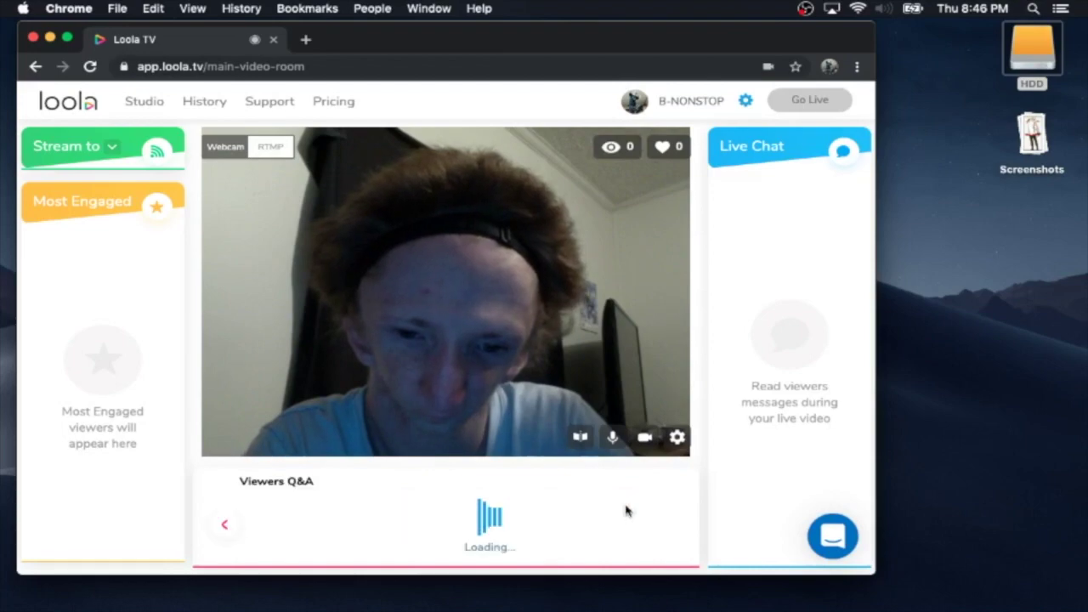
click(224, 525)
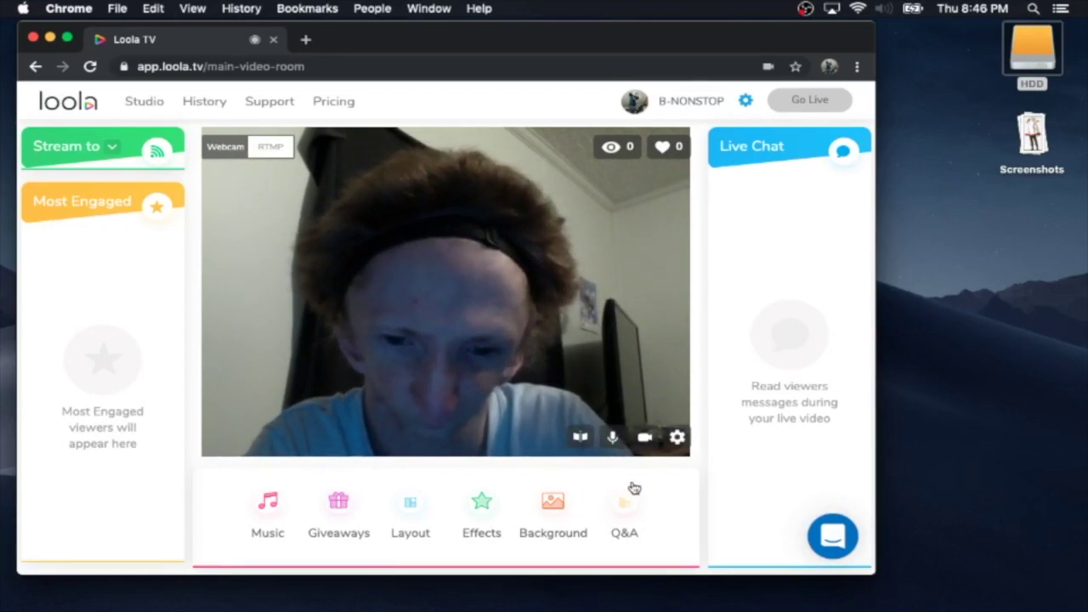
click(556, 506)
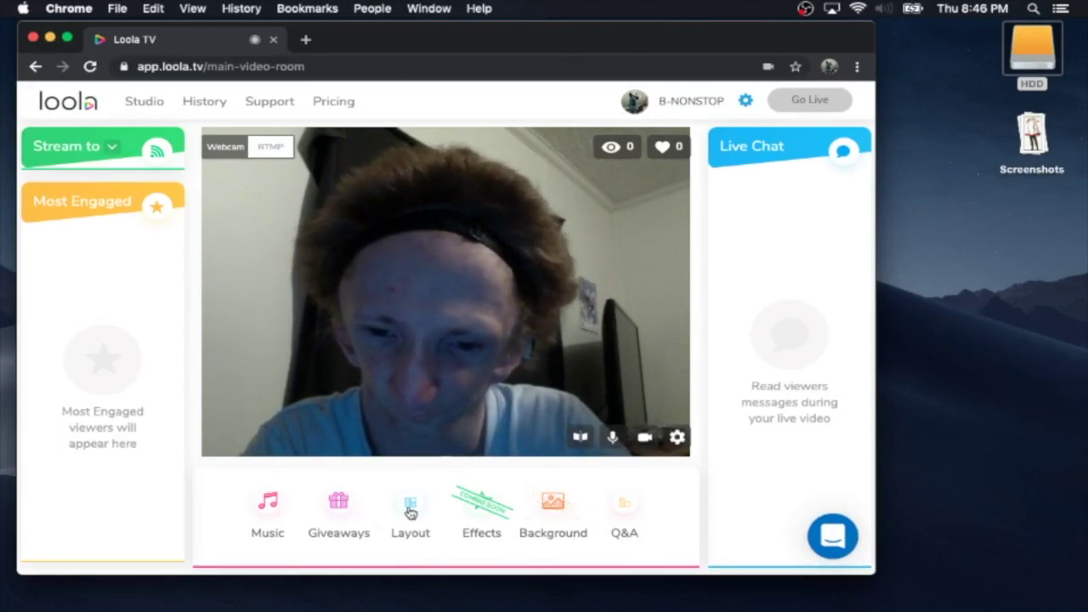
click(342, 508)
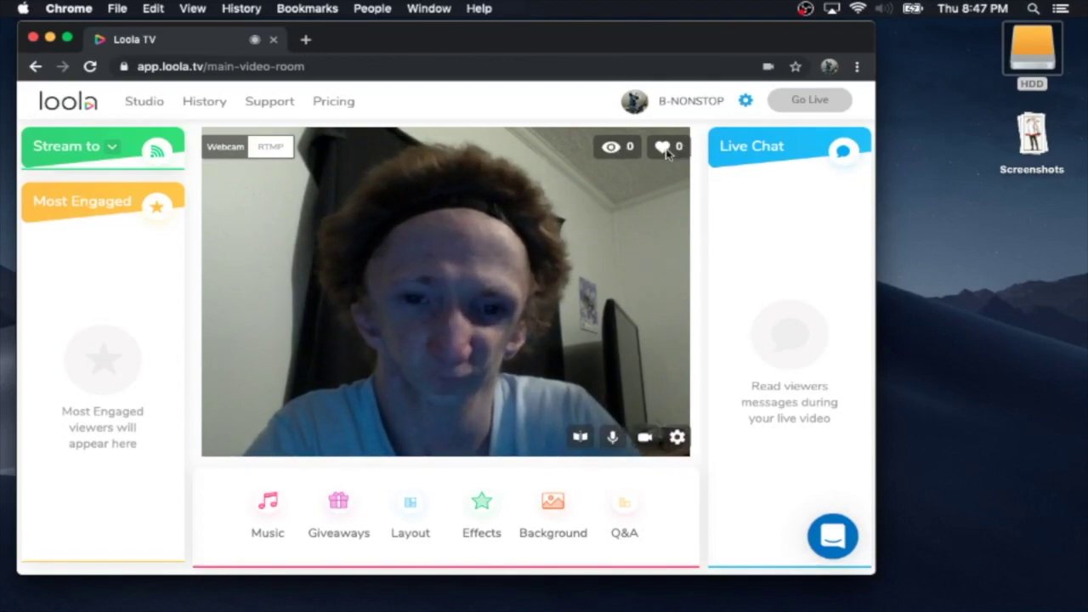
Step: Show the available Stream to platforms once more and collapse the list
click(111, 149)
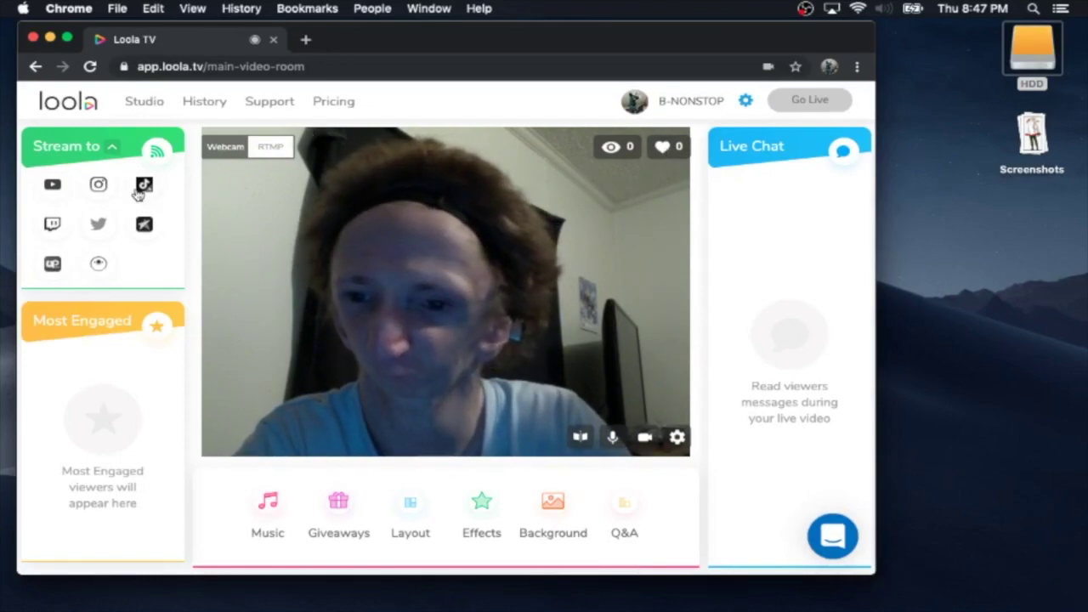
click(113, 148)
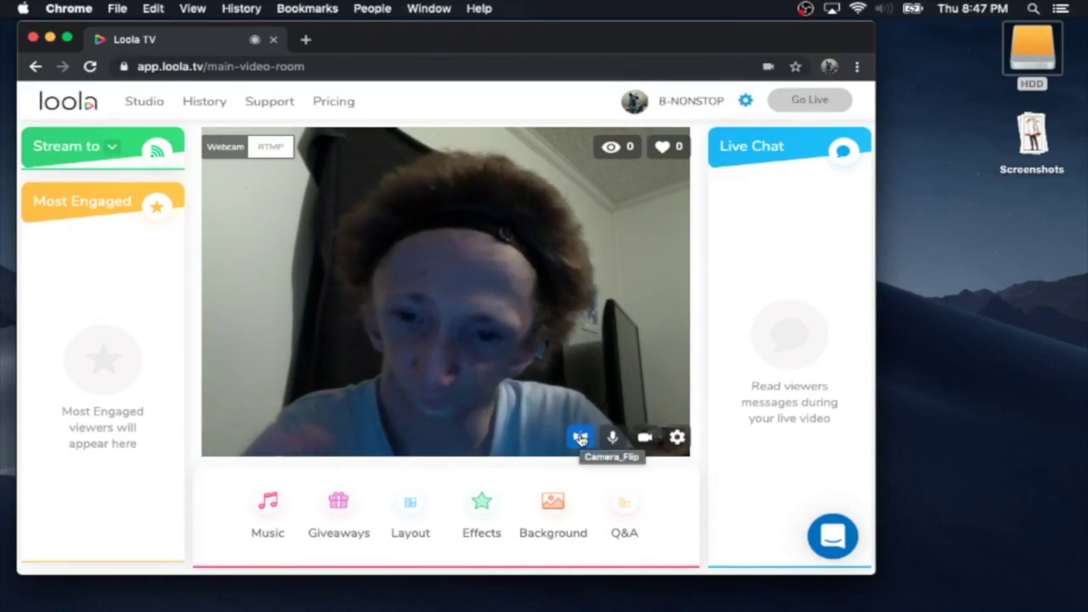
Step: Try the camera flip by mirroring the webcam preview and restoring its original orientation
click(581, 437)
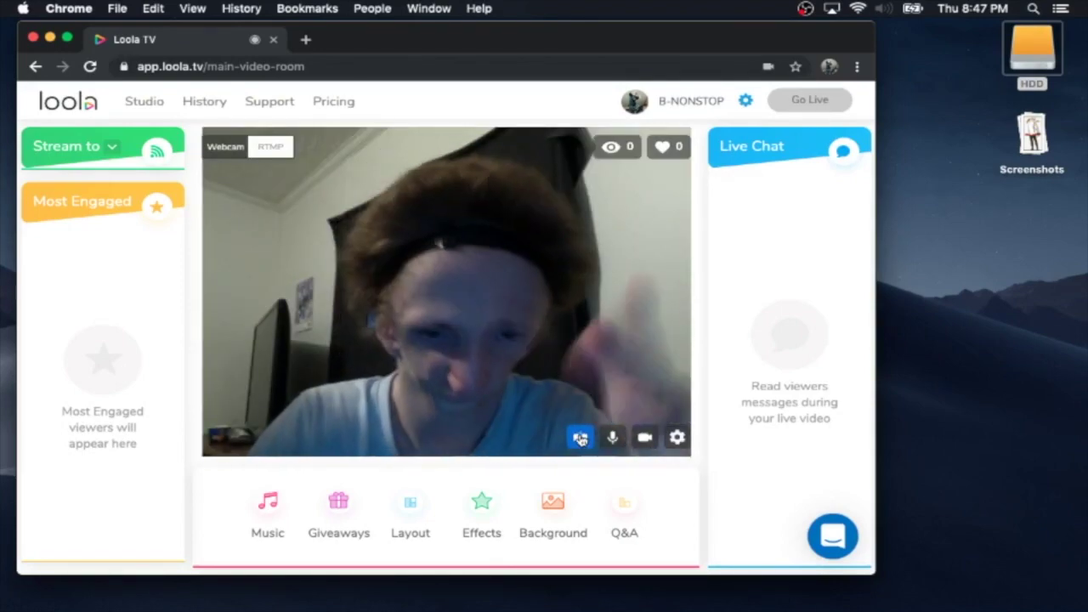
click(581, 437)
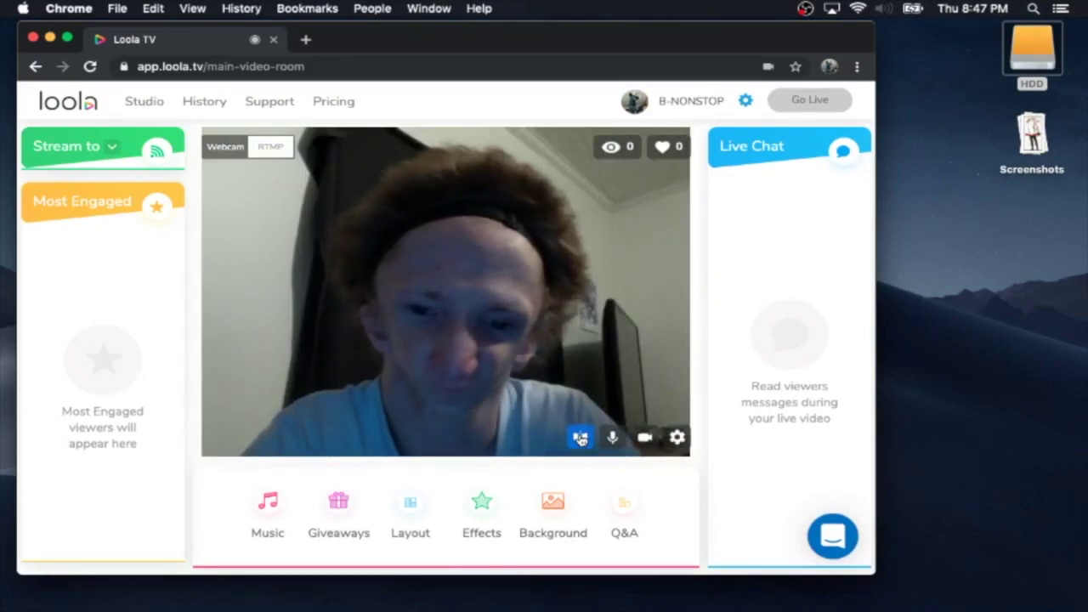
click(581, 438)
click(580, 437)
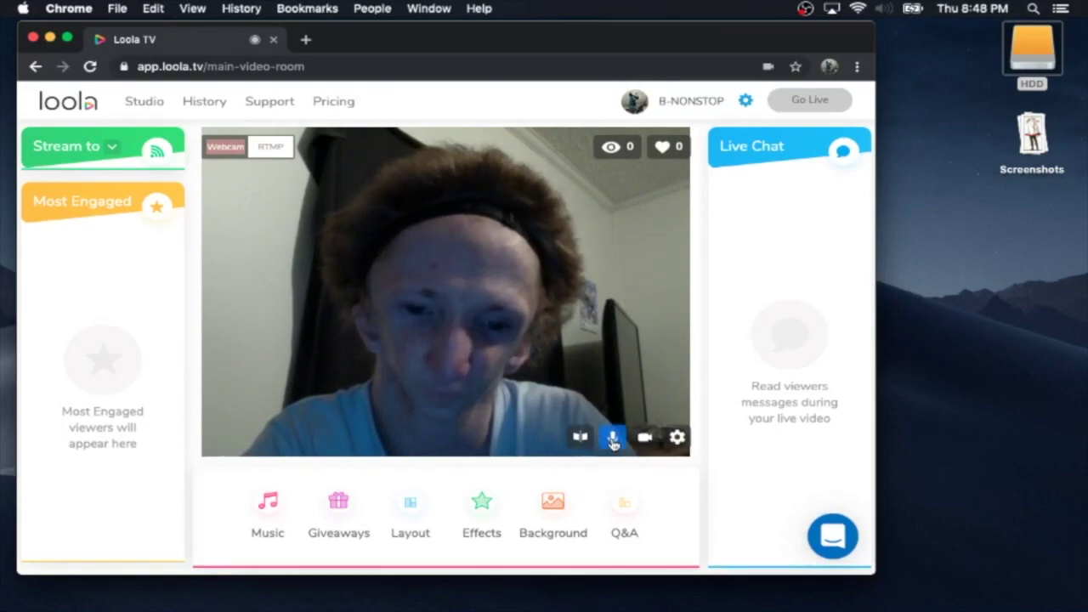
Step: Try the microphone toggle, and switch the camera off and back on
click(613, 440)
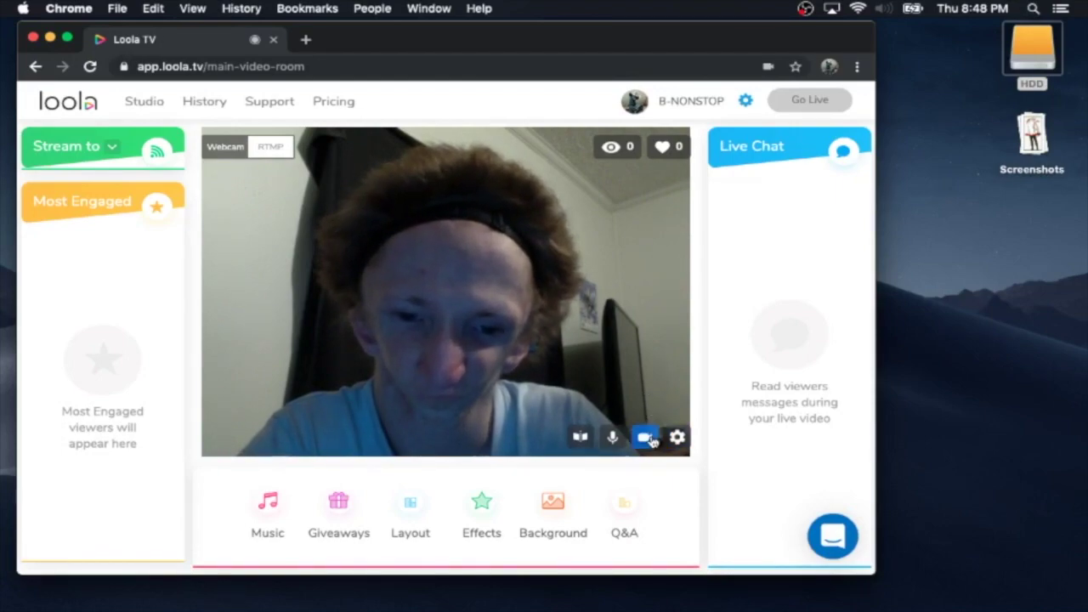
click(645, 439)
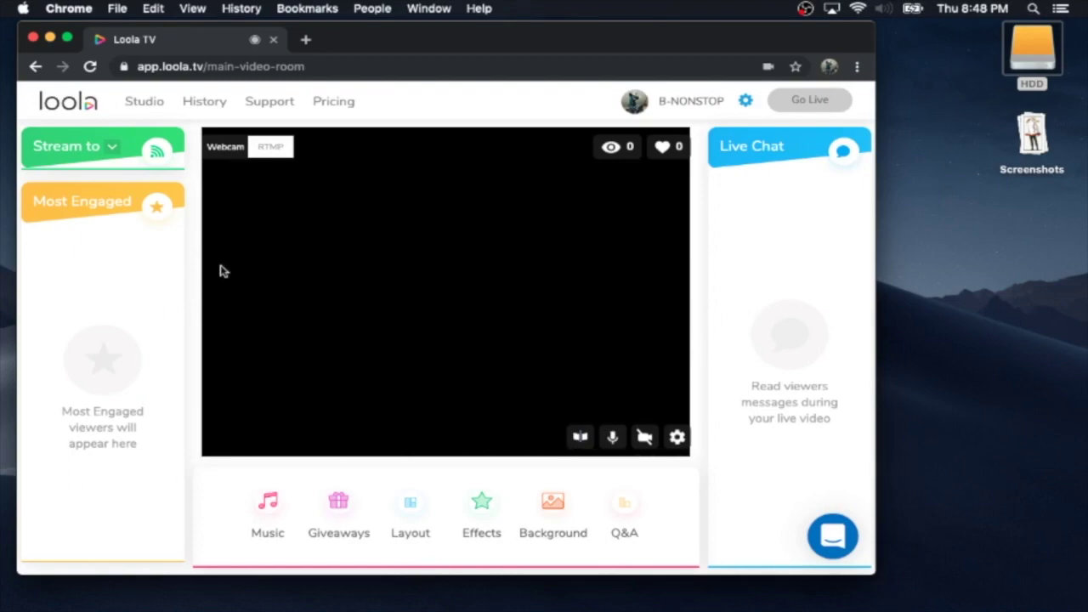
click(644, 438)
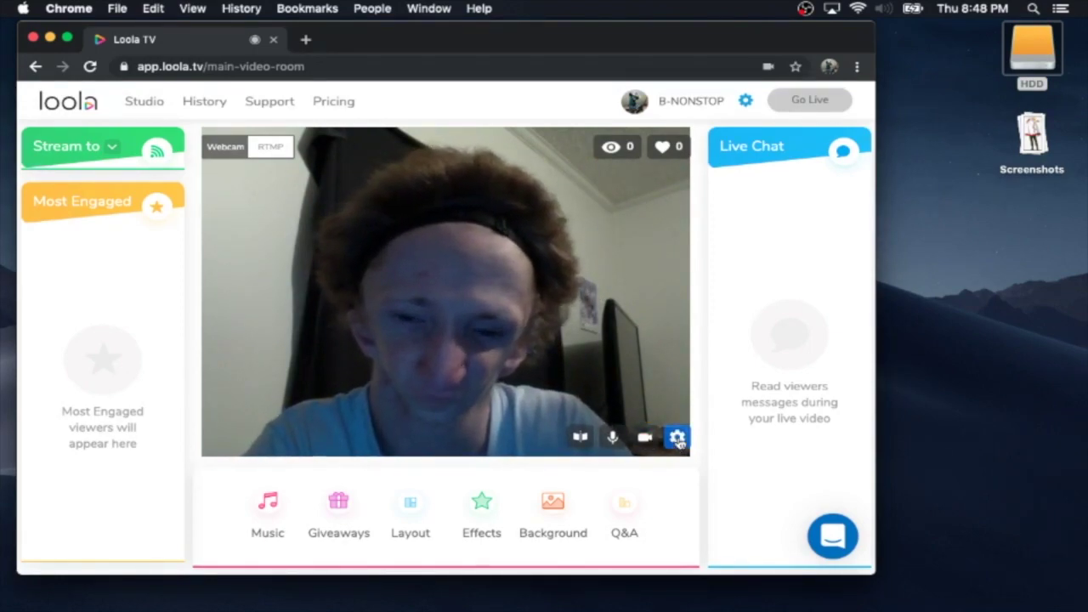
Step: View the camera, microphone and resolution choices in the video settings, and close them
click(677, 439)
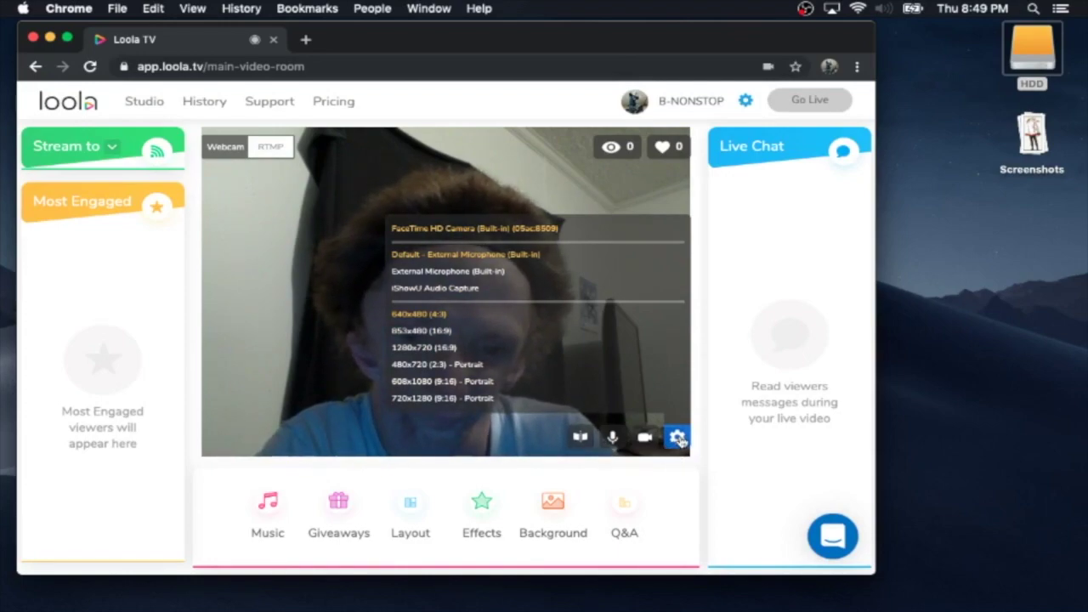
click(678, 438)
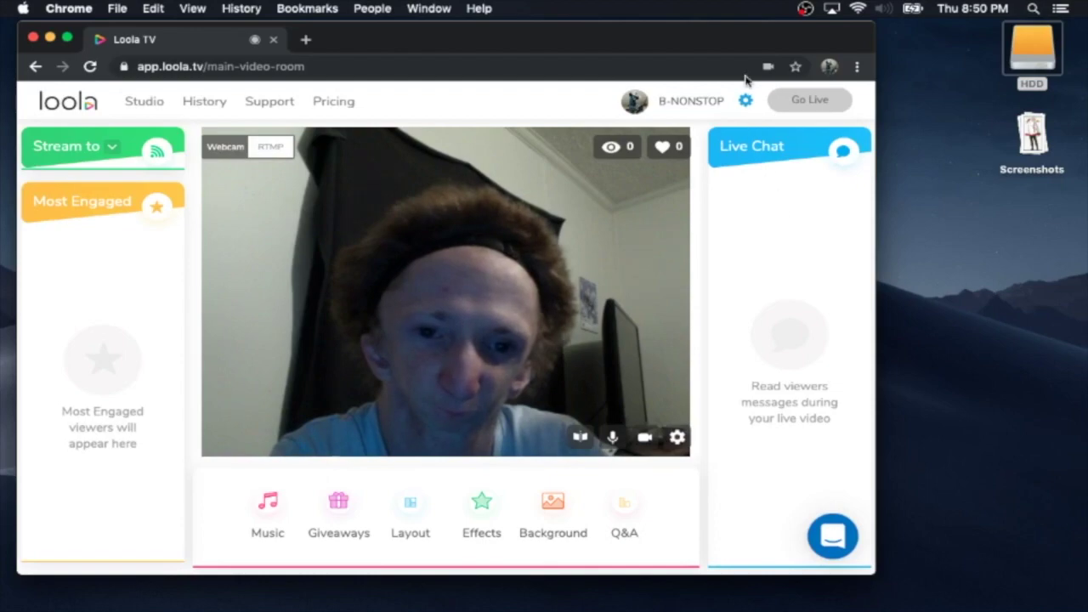
Step: View the channel configuration page and return to the main video room
click(746, 101)
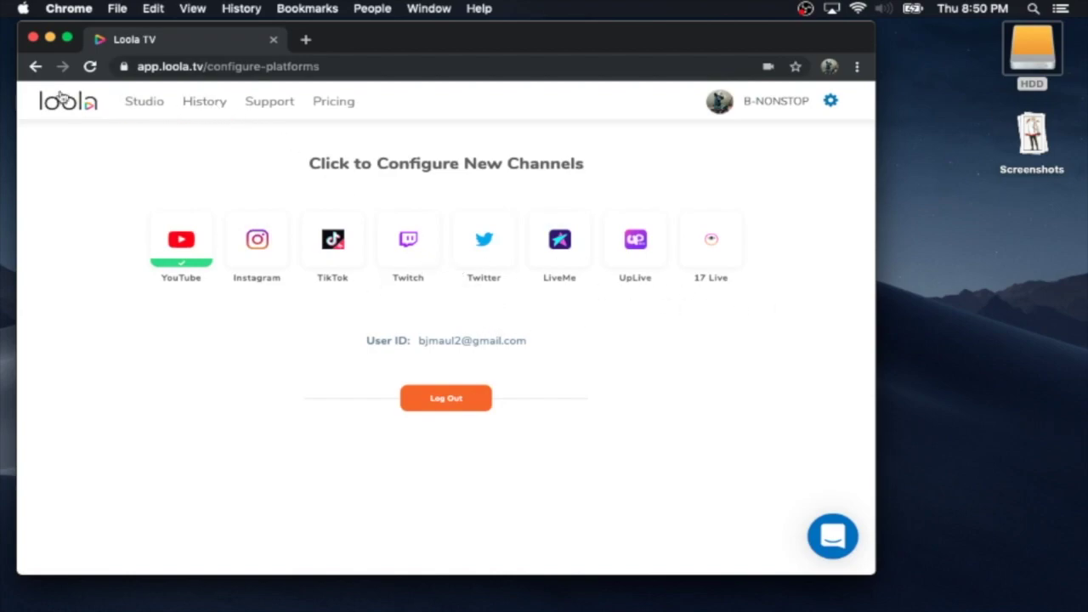
click(35, 67)
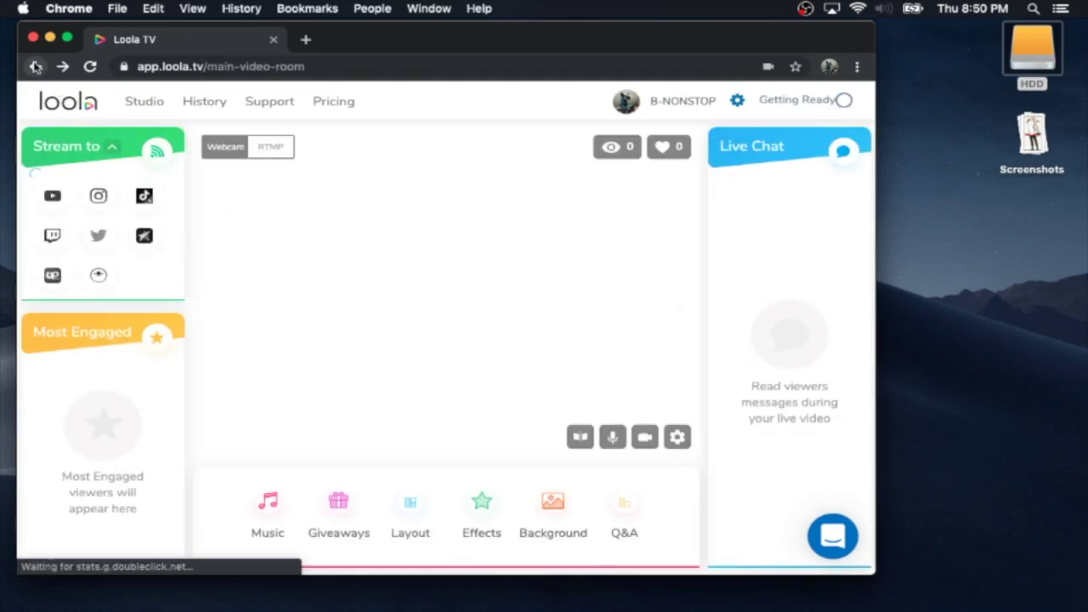